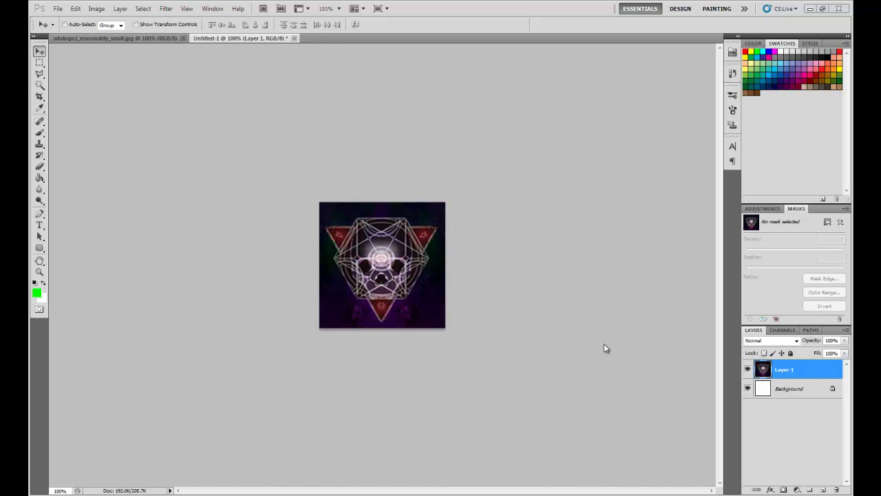
- Add a new alpha channel to the image and fill it with the Clouds render filter
{"action": "left_click", "coordinate": [783, 331]}
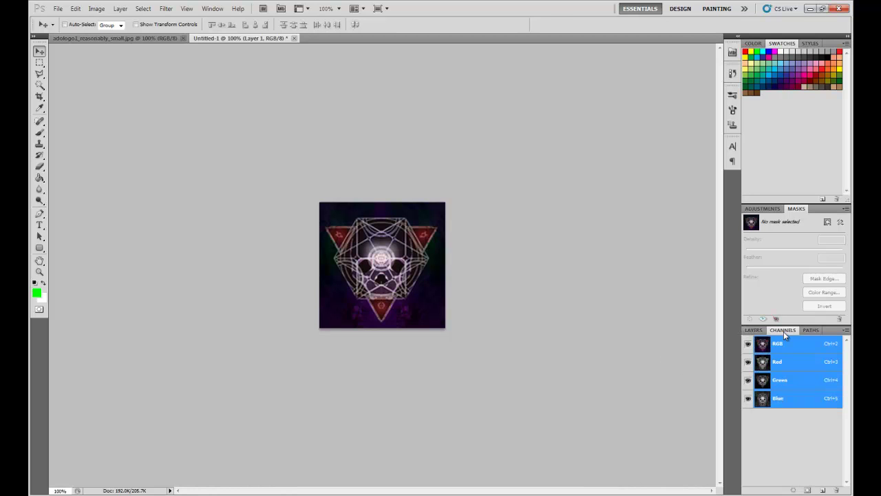
{"action": "left_click", "coordinate": [825, 490]}
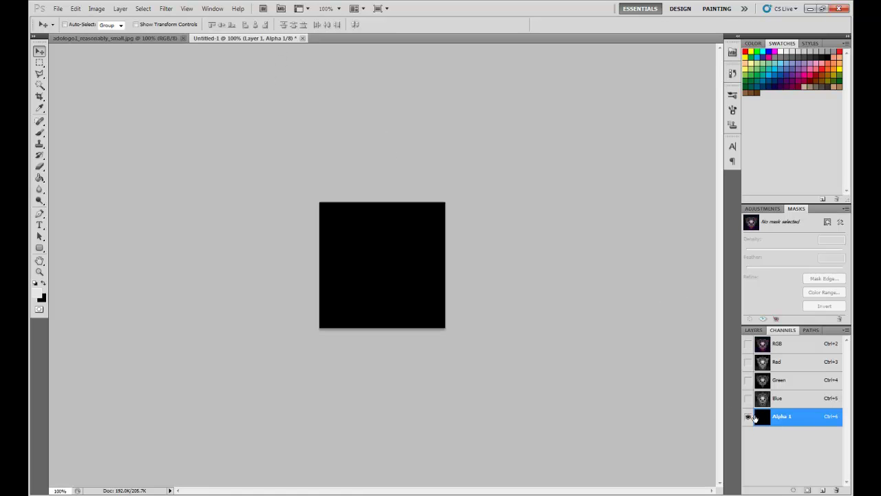
{"action": "left_click", "coordinate": [165, 9]}
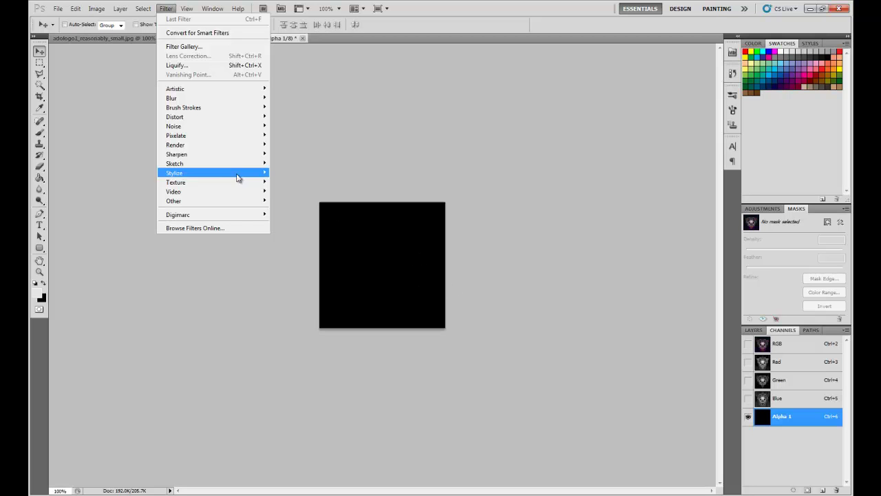
{"action": "mouse_move", "coordinate": [253, 156]}
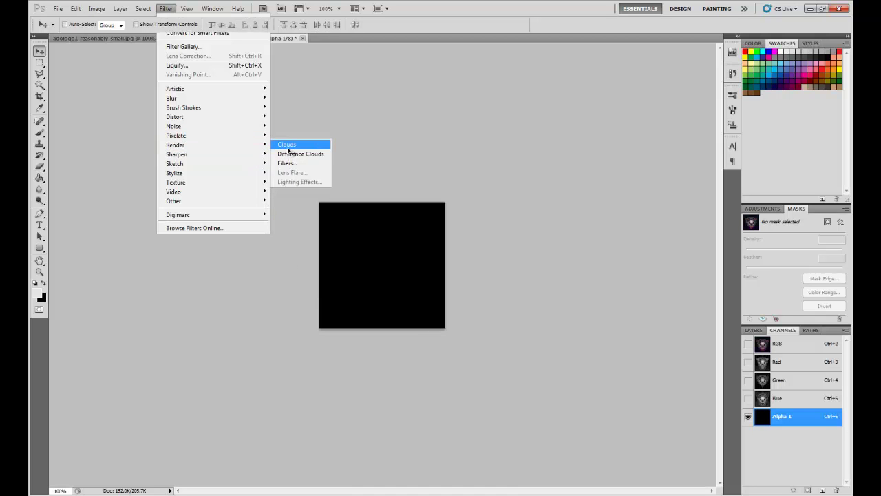
{"action": "left_click", "coordinate": [283, 145]}
- Apply Levels to the Alpha 1 channel with input black at 134 and input white at 136 for a hard black-and-white mask
{"action": "left_click", "coordinate": [103, 9]}
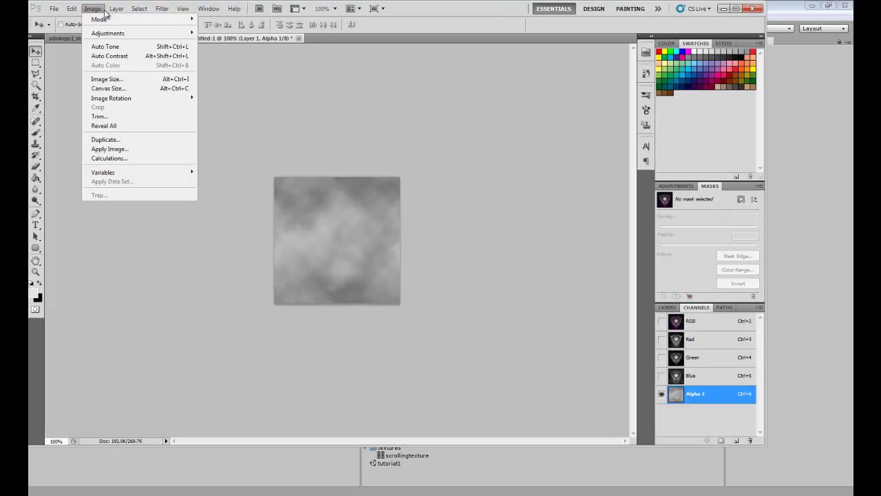
{"action": "double_click", "coordinate": [484, 12]}
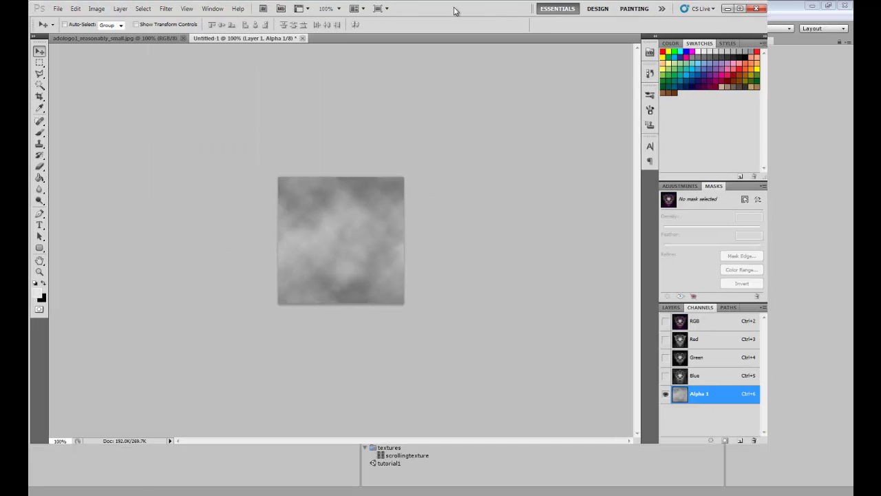
{"action": "left_click", "coordinate": [97, 9]}
{"action": "mouse_move", "coordinate": [109, 33]}
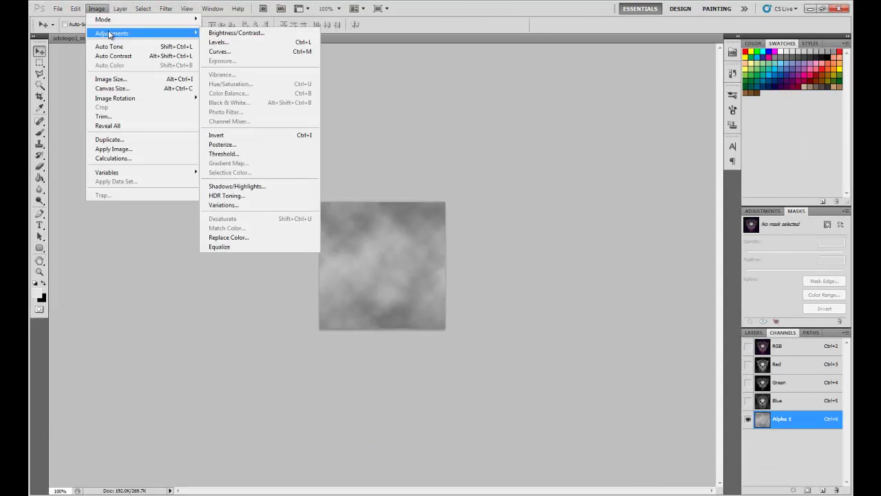
{"action": "left_click", "coordinate": [287, 43]}
{"action": "left_click_drag", "start_coordinate": [482, 195], "coordinate": [530, 203]}
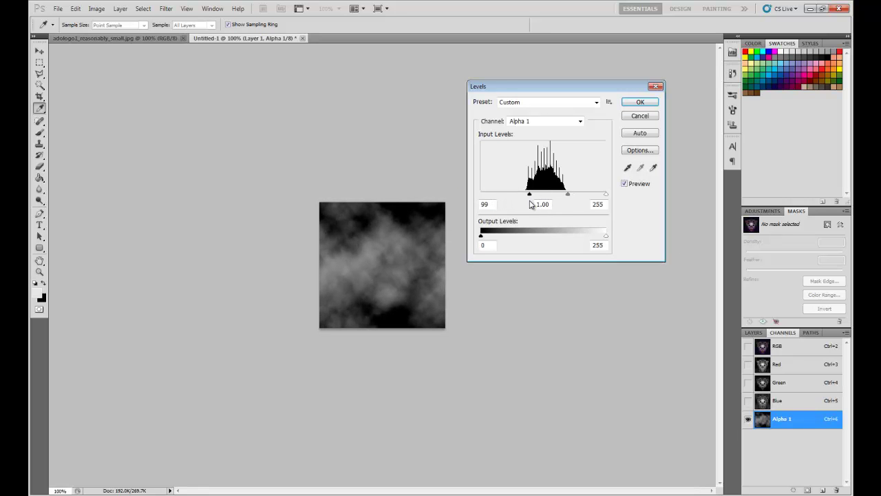
{"action": "left_click_drag", "start_coordinate": [605, 195], "coordinate": [550, 198]}
{"action": "left_click", "coordinate": [546, 197]}
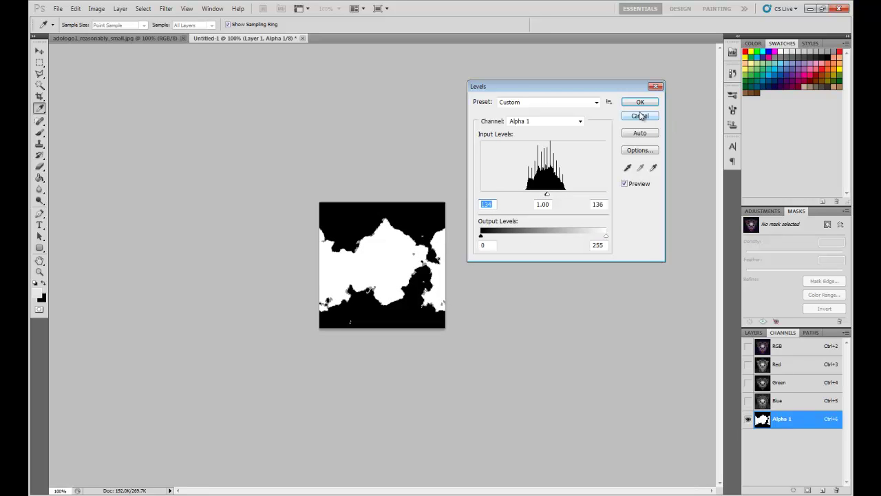
{"action": "left_click", "coordinate": [640, 102]}
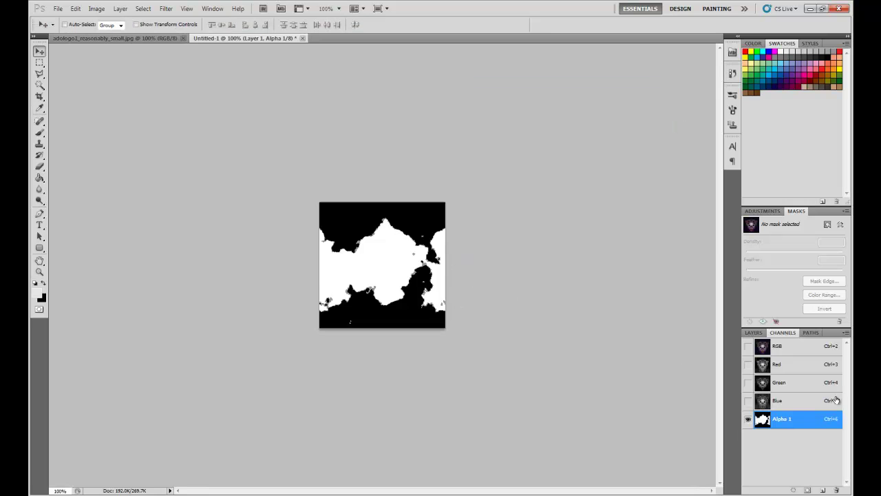
- Reactivate the RGB composite, return to the layers, and start saving the image in the desktop's unity3d tutorials folder
{"action": "left_click", "coordinate": [806, 354]}
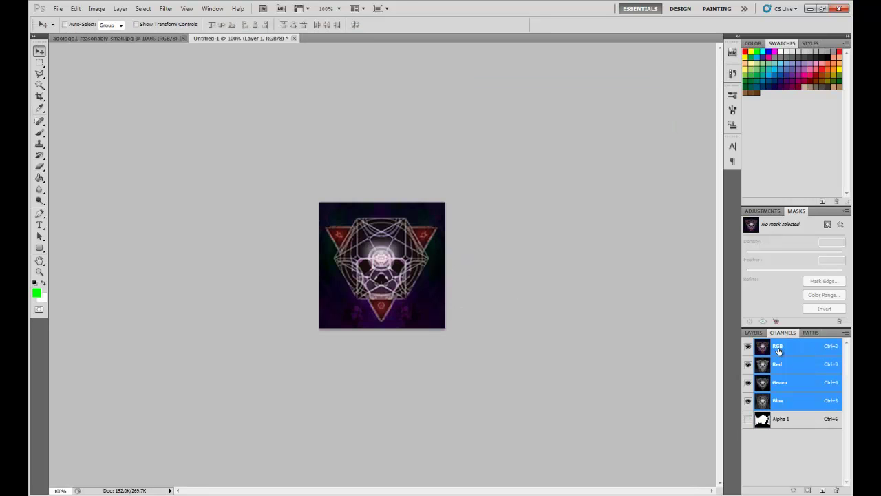
{"action": "left_click", "coordinate": [757, 333]}
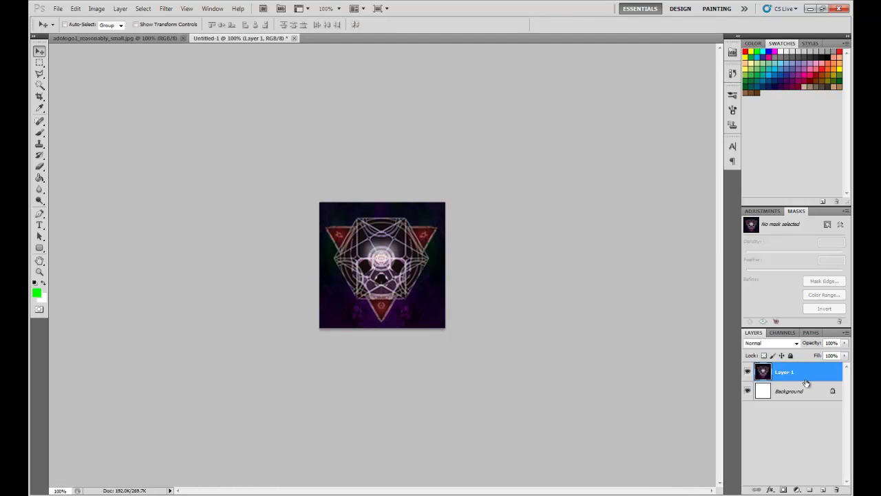
{"action": "left_click", "coordinate": [58, 9]}
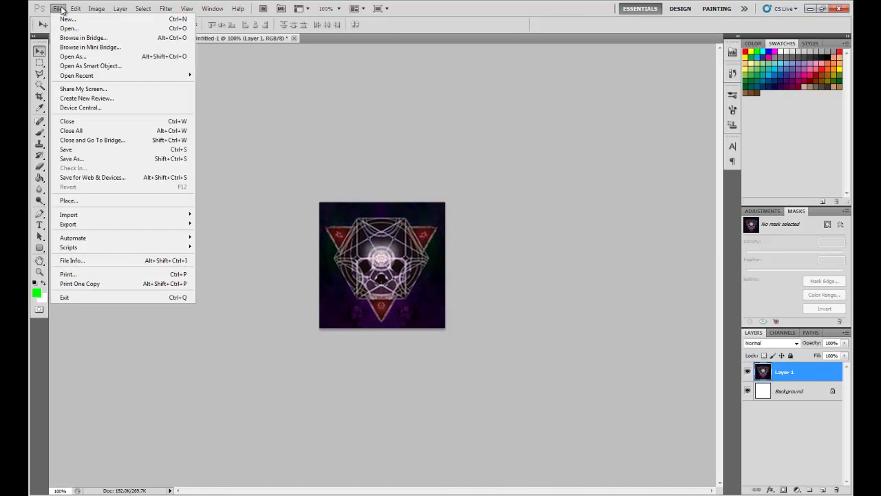
{"action": "left_click", "coordinate": [103, 160]}
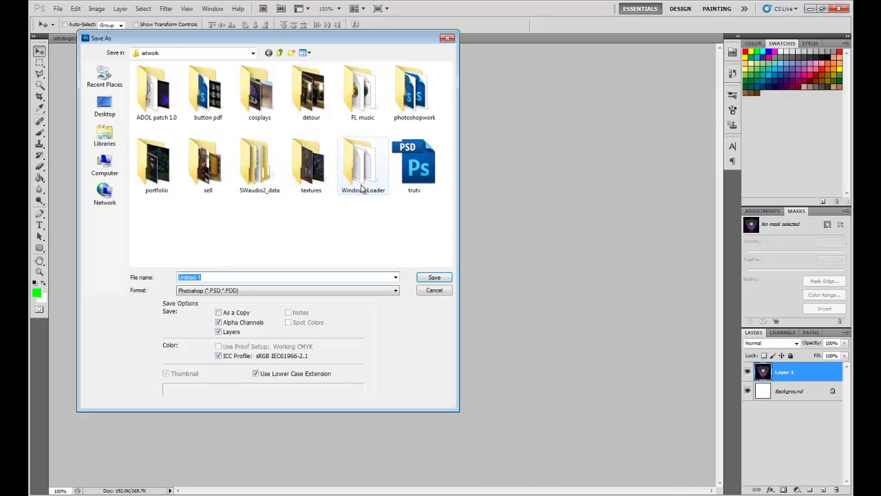
{"action": "left_click", "coordinate": [105, 104]}
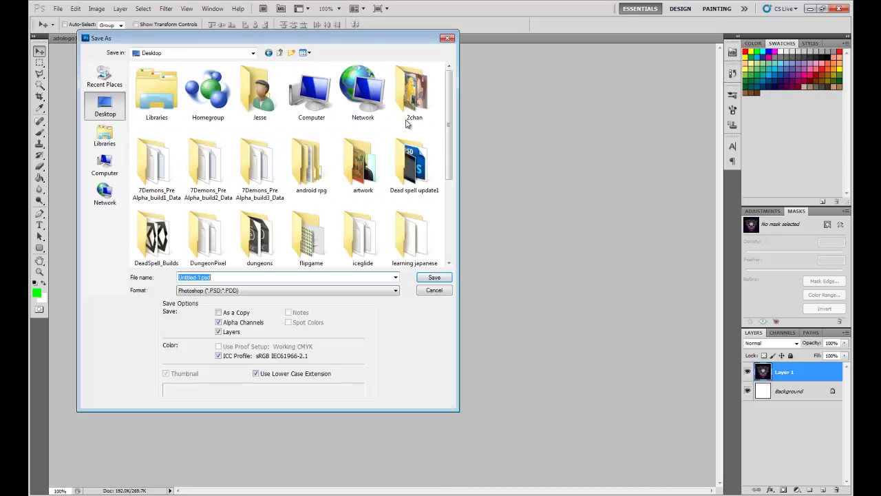
{"action": "left_click_drag", "start_coordinate": [452, 111], "coordinate": [455, 186]}
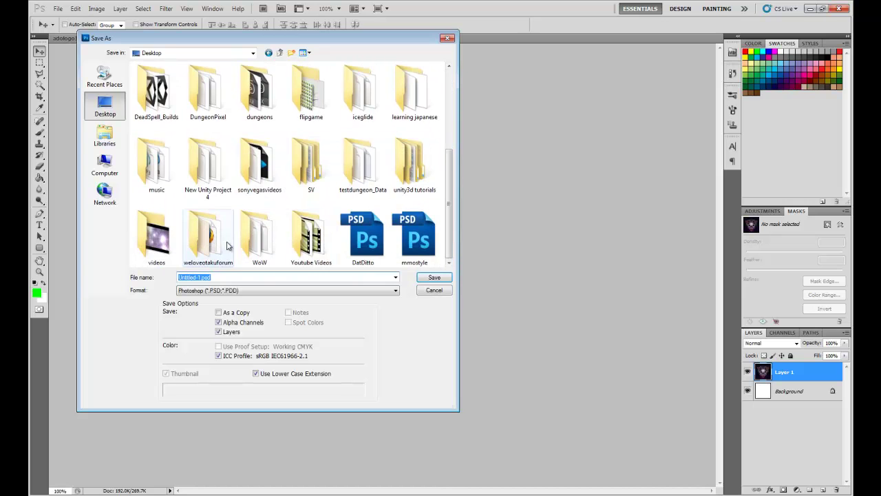
{"action": "double_click", "coordinate": [415, 171]}
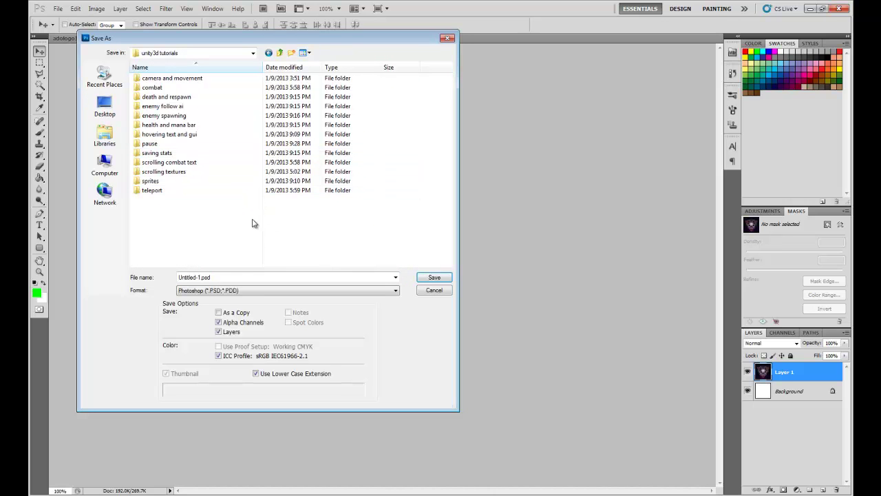
- Save the image as alphatexture in Targa format with alpha channels included, at 32 bits/pixel
{"action": "left_click", "coordinate": [246, 277]}
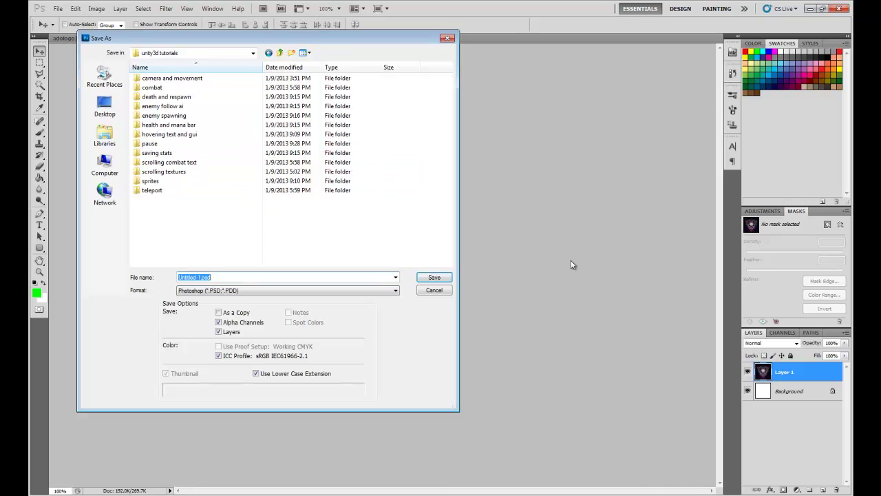
{"action": "type", "text": "alphatexture"}
{"action": "left_click", "coordinate": [307, 292]}
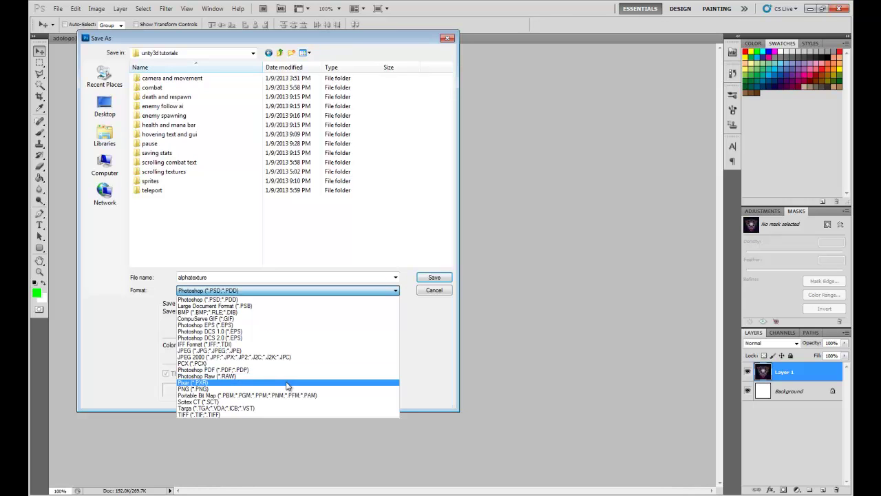
{"action": "left_click", "coordinate": [288, 409]}
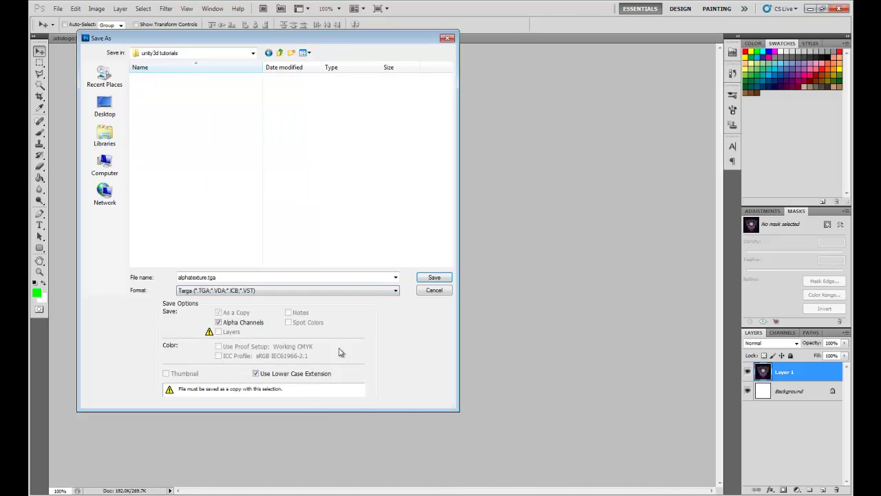
{"action": "left_click", "coordinate": [436, 277]}
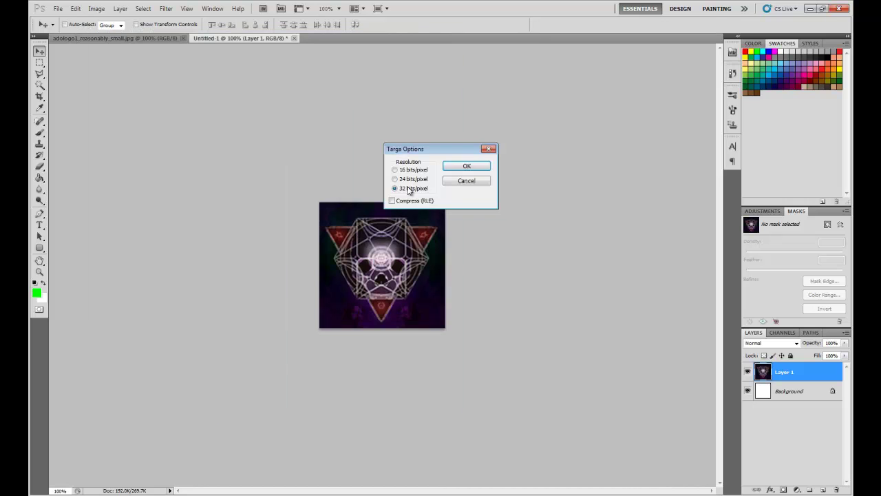
{"action": "left_click", "coordinate": [466, 166]}
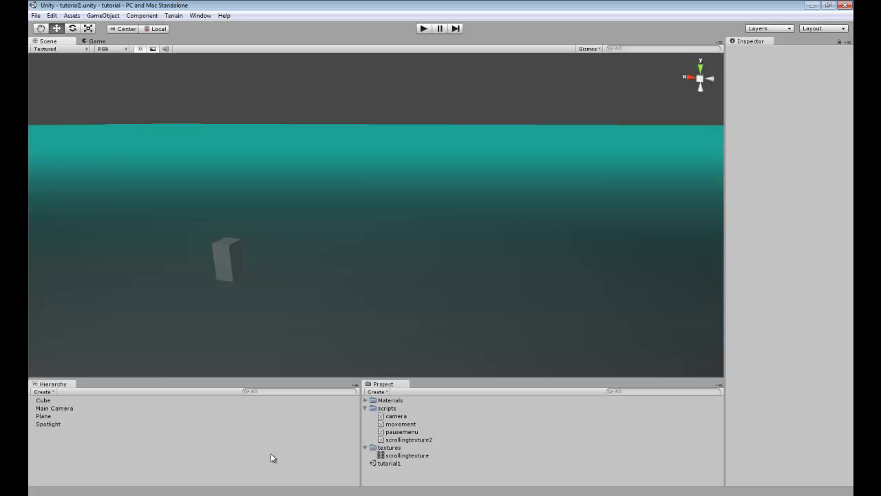
- In Unity, import the alphatexture file from the desktop's unity3d tutorials folder into the project's textures folder
{"action": "right_click", "coordinate": [392, 447]}
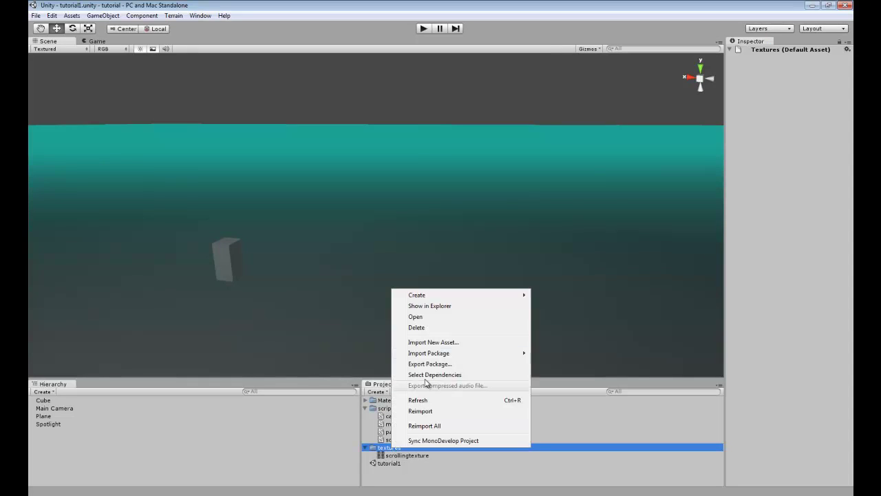
{"action": "left_click", "coordinate": [427, 341]}
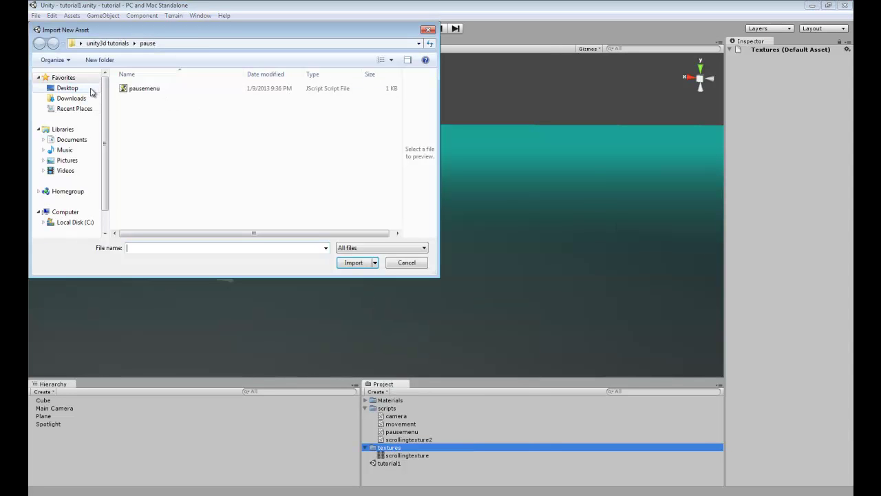
{"action": "left_click", "coordinate": [66, 89]}
{"action": "scroll", "coordinate": [324, 137], "scroll_direction": "down", "scroll_amount": 1}
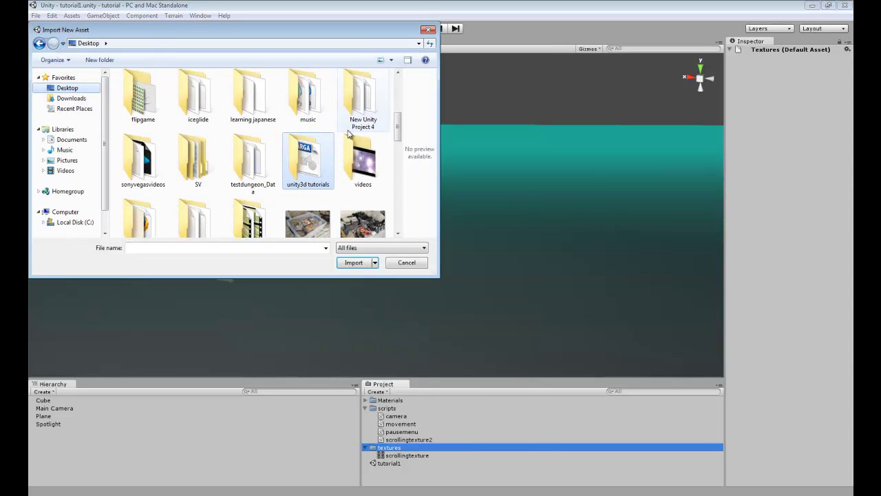
{"action": "double_click", "coordinate": [313, 162]}
{"action": "left_click", "coordinate": [181, 223]}
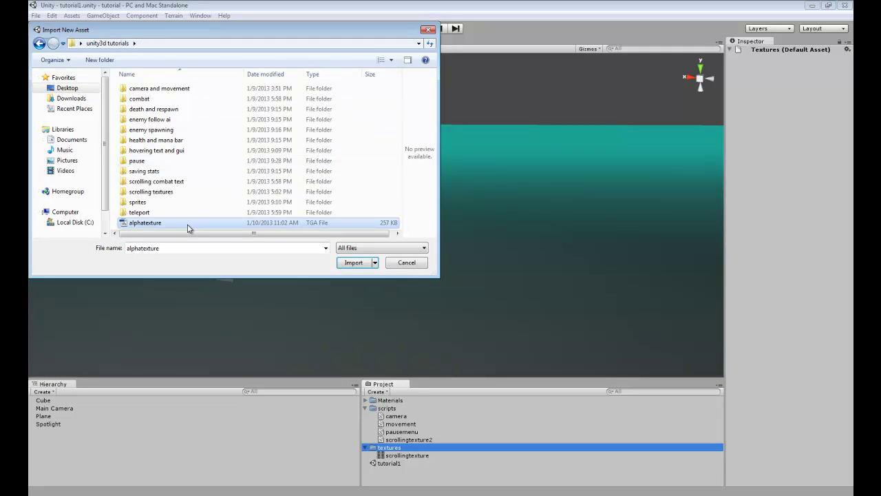
{"action": "left_click", "coordinate": [353, 263]}
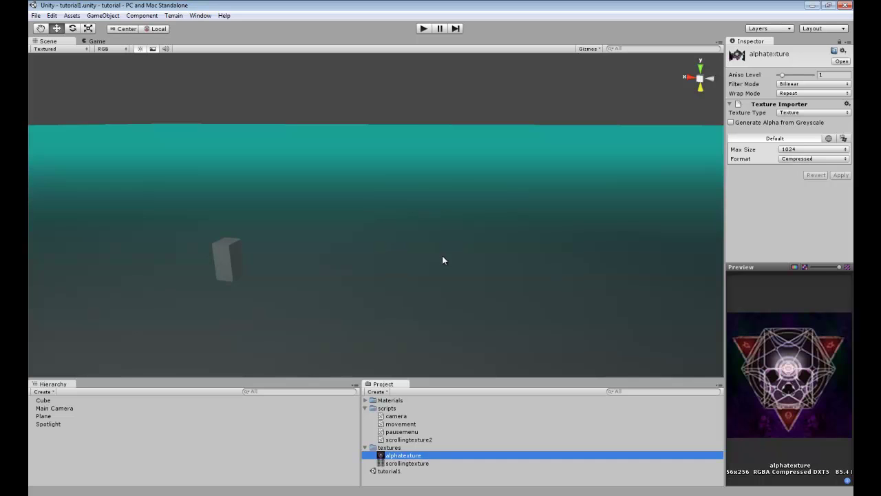
- Create a new cube in the scene and move it to about X 633, Y -637, Z 2842
{"action": "mouse_move", "coordinate": [382, 216]}
{"action": "right_mouse_down"}
{"action": "mouse_move", "coordinate": [415, 184]}
{"action": "mouse_move", "coordinate": [400, 225]}
{"action": "mouse_move", "coordinate": [393, 206]}
{"action": "right_mouse_up"}
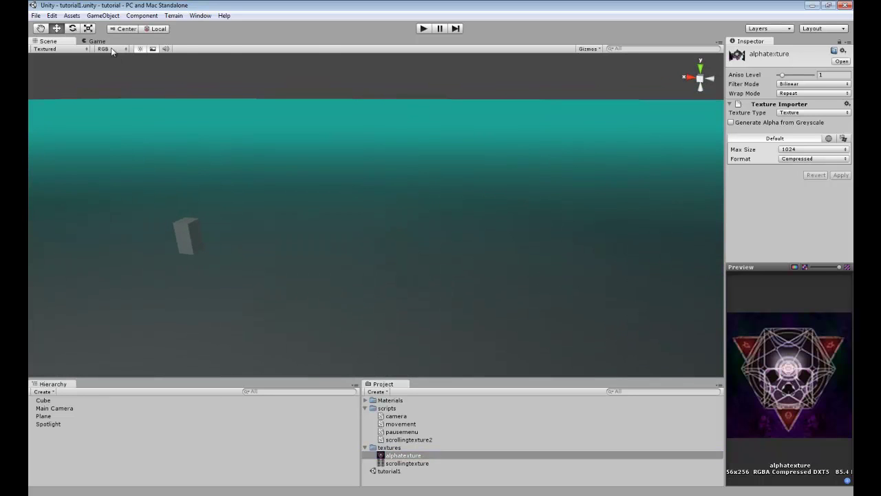
{"action": "left_click", "coordinate": [102, 16]}
{"action": "mouse_move", "coordinate": [117, 38]}
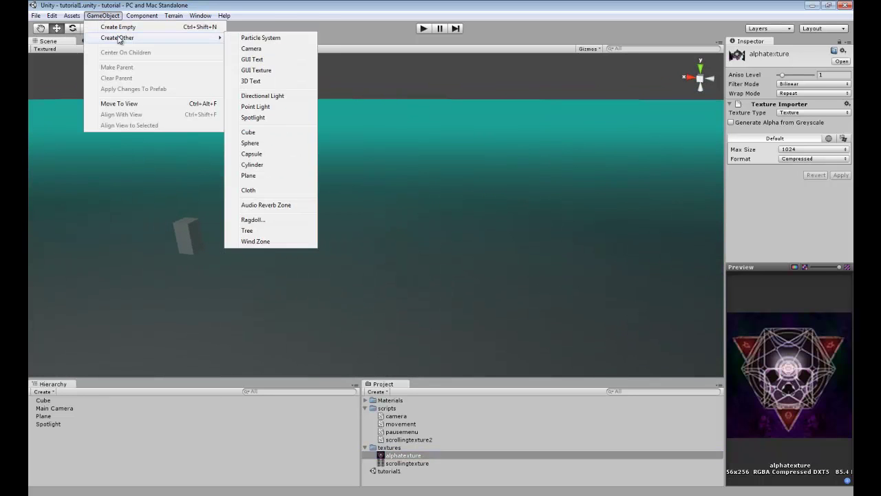
{"action": "left_click", "coordinate": [285, 135]}
{"action": "left_click_drag", "start_coordinate": [432, 204], "coordinate": [322, 147], "text": "alt"}
{"action": "right_click_drag", "start_coordinate": [322, 147], "coordinate": [275, 147]}
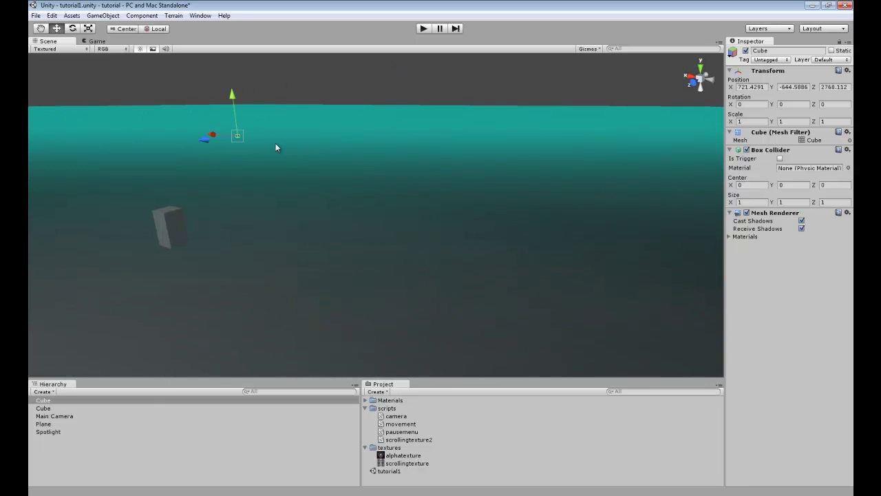
{"action": "left_click_drag", "start_coordinate": [222, 138], "coordinate": [390, 167]}
{"action": "left_click_drag", "start_coordinate": [475, 158], "coordinate": [346, 218]}
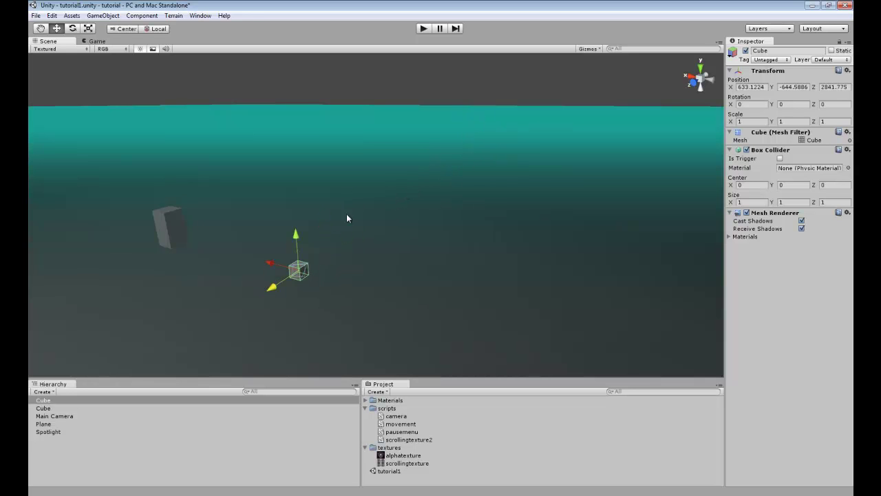
{"action": "left_click_drag", "start_coordinate": [307, 246], "coordinate": [617, 167]}
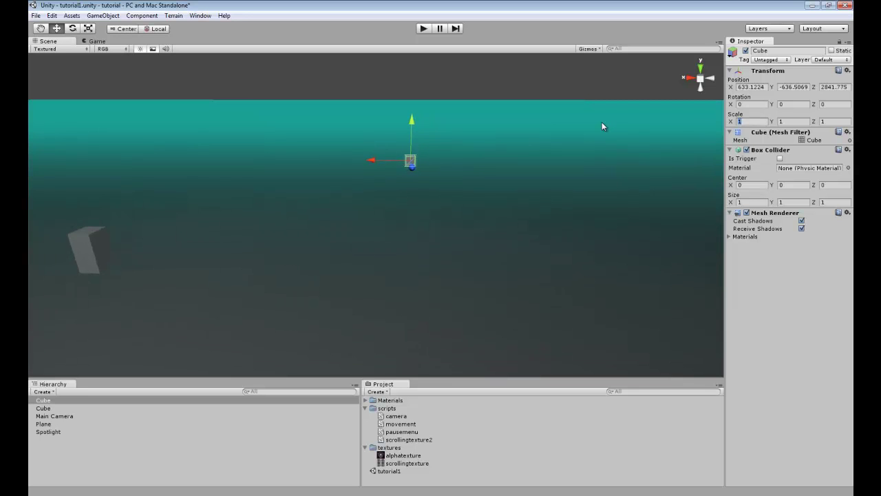
- Set the new cube's scale to 10 on X, Y and Z
{"action": "type", "text": "10"}
{"action": "key", "text": "Tab"}
{"action": "type", "text": "10"}
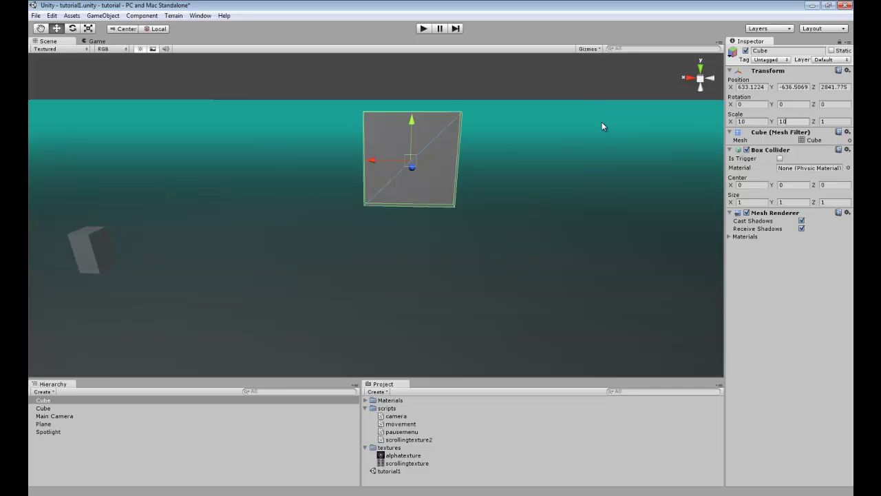
{"action": "key", "text": "Tab"}
{"action": "type", "text": "10"}
- Lower the new cube to about Y -671 and set its scale to 30 on all three axes
{"action": "left_click_drag", "start_coordinate": [378, 191], "coordinate": [640, 262], "text": "alt"}
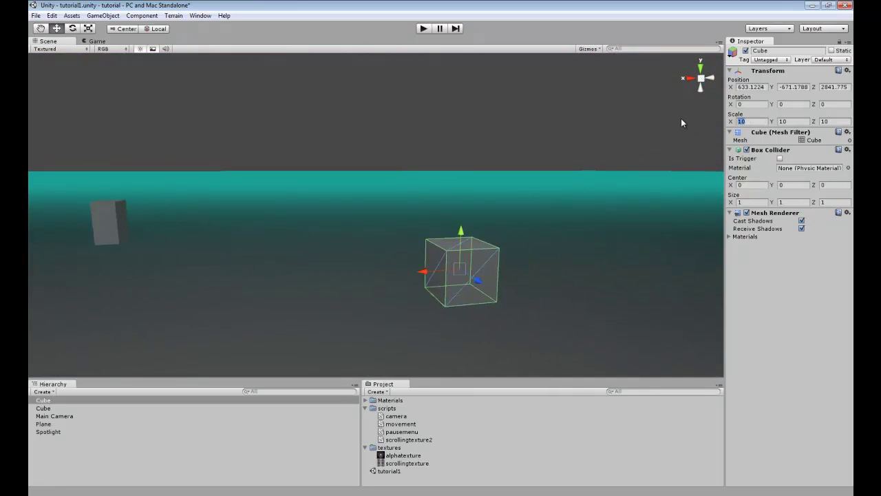
{"action": "type", "text": "30"}
{"action": "key", "text": "Tab"}
{"action": "type", "text": "30"}
{"action": "key", "text": "Tab"}
{"action": "type", "text": "30"}
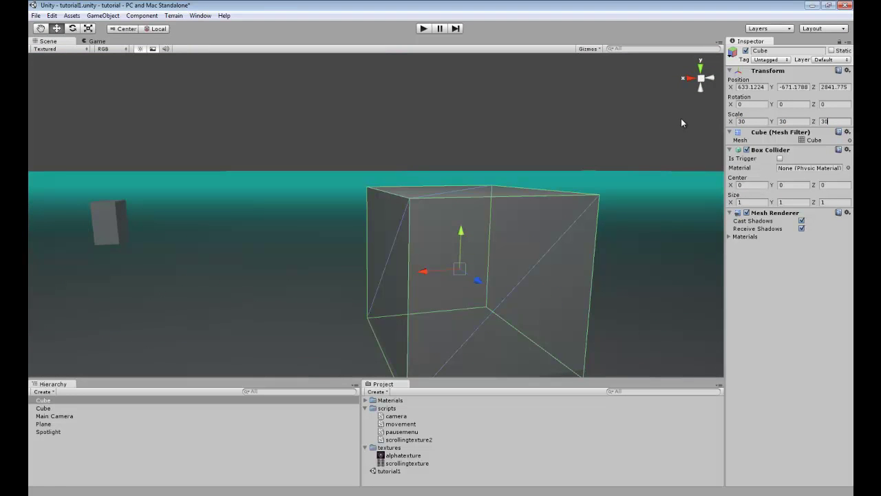
- Apply the alphatexture image from the textures folder to the new cube as its material
{"action": "scroll", "coordinate": [422, 230], "scroll_direction": "down", "scroll_amount": 3}
{"action": "mouse_move", "coordinate": [428, 211]}
{"action": "left_mouse_down"}
{"action": "mouse_move", "coordinate": [431, 218]}
{"action": "mouse_move", "coordinate": [430, 203]}
{"action": "mouse_move", "coordinate": [430, 211]}
{"action": "left_mouse_up"}
{"action": "scroll", "coordinate": [440, 232], "scroll_direction": "down", "scroll_amount": 2}
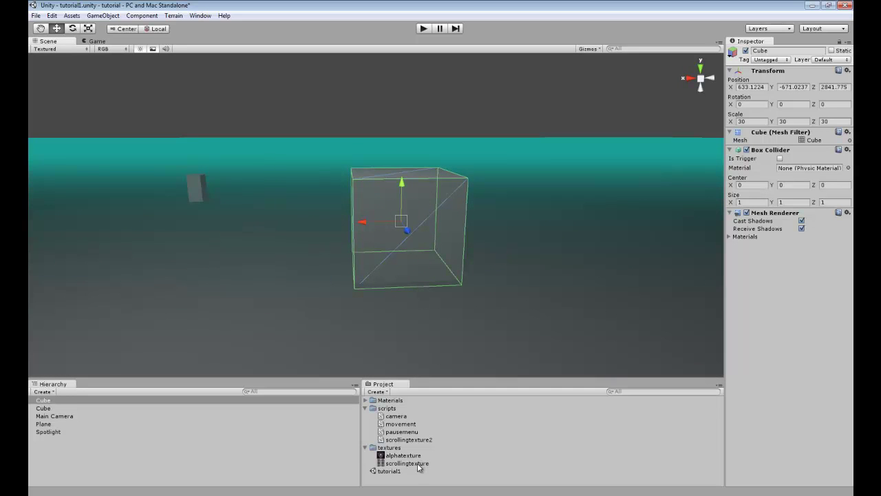
{"action": "mouse_move", "coordinate": [419, 468]}
{"action": "left_mouse_down"}
{"action": "mouse_move", "coordinate": [457, 466]}
{"action": "mouse_move", "coordinate": [461, 445]}
{"action": "mouse_move", "coordinate": [428, 464]}
{"action": "left_mouse_up"}
{"action": "left_click", "coordinate": [407, 236]}
{"action": "left_click_drag", "start_coordinate": [415, 193], "coordinate": [485, 268], "text": "alt"}
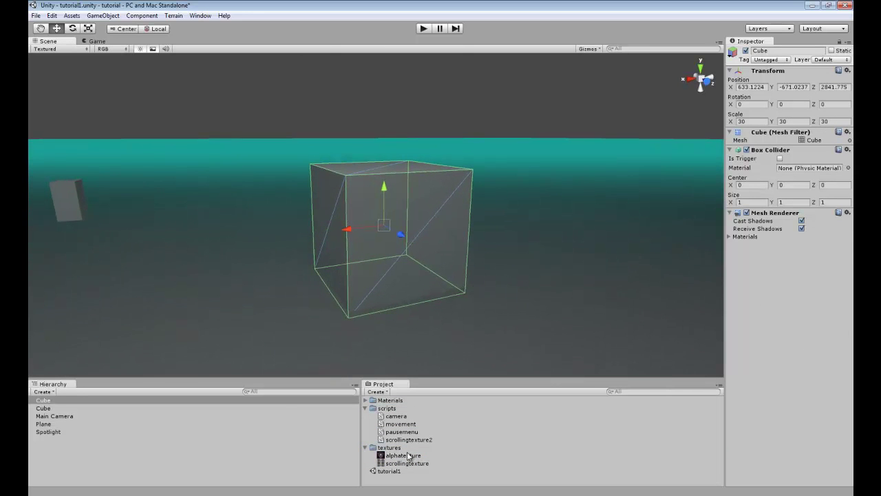
{"action": "left_click_drag", "start_coordinate": [408, 456], "coordinate": [799, 312]}
{"action": "mouse_move", "coordinate": [609, 258]}
{"action": "left_mouse_down", "text": "alt"}
{"action": "mouse_move", "coordinate": [623, 254]}
{"action": "mouse_move", "coordinate": [601, 254]}
{"action": "left_mouse_up", "text": "alt"}
{"action": "scroll", "coordinate": [592, 254], "scroll_direction": "up", "scroll_amount": 3}
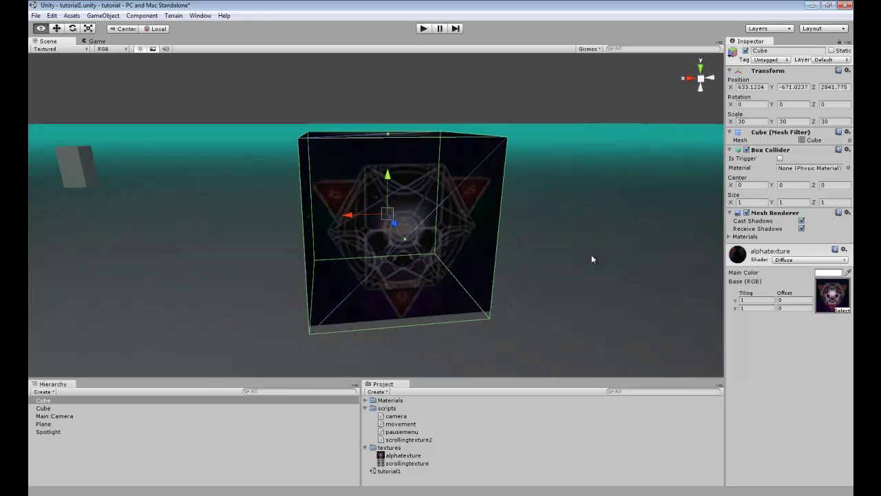
- Set the shader of the cube's alphatexture material to Transparent/Diffuse
{"action": "left_click", "coordinate": [792, 260]}
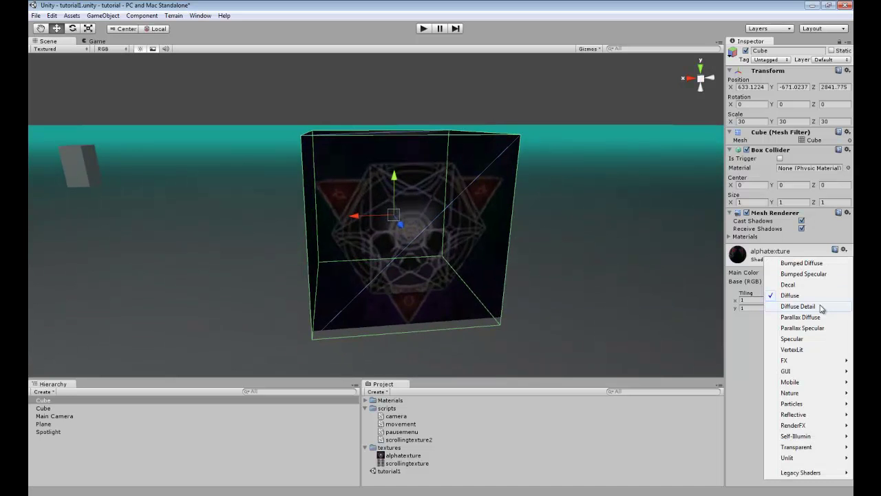
{"action": "left_click", "coordinate": [759, 366]}
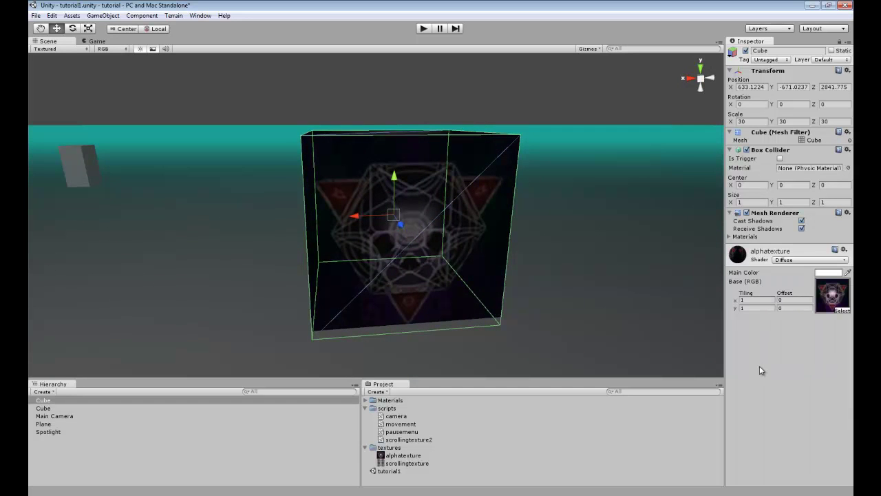
{"action": "left_click_drag", "start_coordinate": [385, 206], "coordinate": [482, 205], "text": "alt"}
{"action": "left_click", "coordinate": [815, 261]}
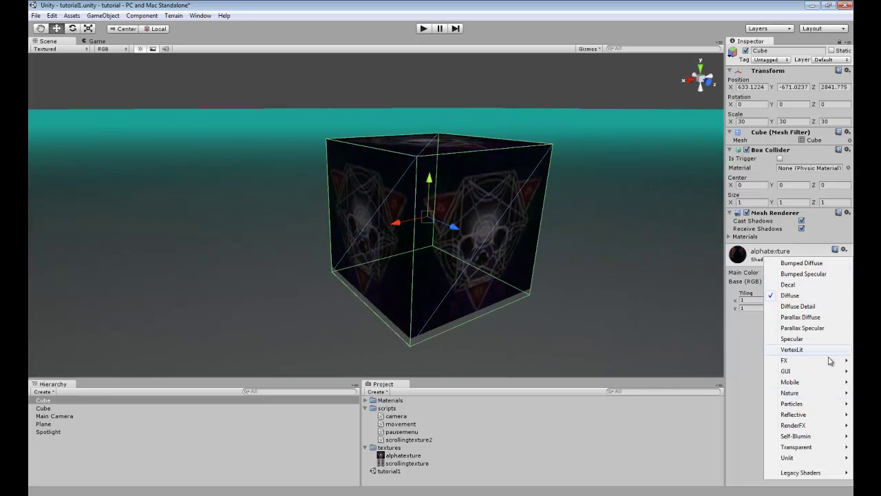
{"action": "mouse_move", "coordinate": [788, 448]}
{"action": "left_click", "coordinate": [708, 402]}
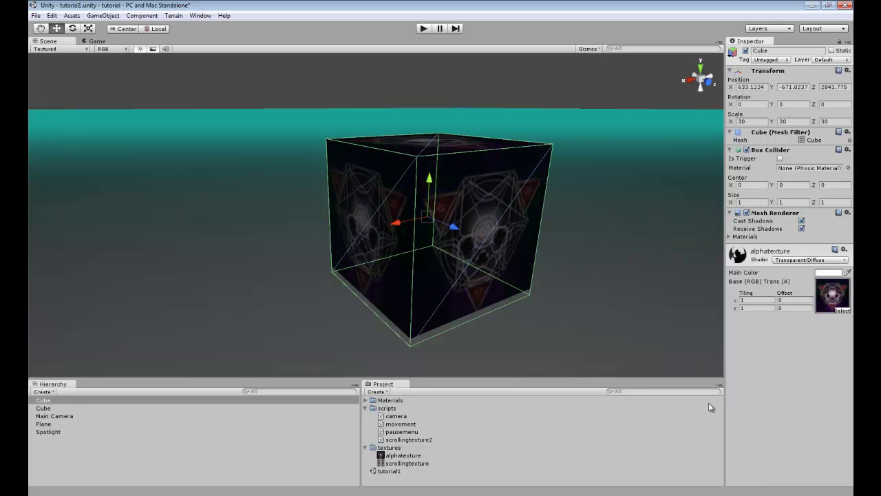
- Inspect the transparent cube from other sides and try the Transparent/Bumped Diffuse shader on its material
{"action": "left_click_drag", "start_coordinate": [617, 304], "coordinate": [738, 167], "text": "alt"}
{"action": "left_click", "coordinate": [568, 137]}
{"action": "scroll", "coordinate": [503, 173], "scroll_direction": "up", "scroll_amount": 5}
{"action": "scroll", "coordinate": [503, 173], "scroll_direction": "down", "scroll_amount": 4}
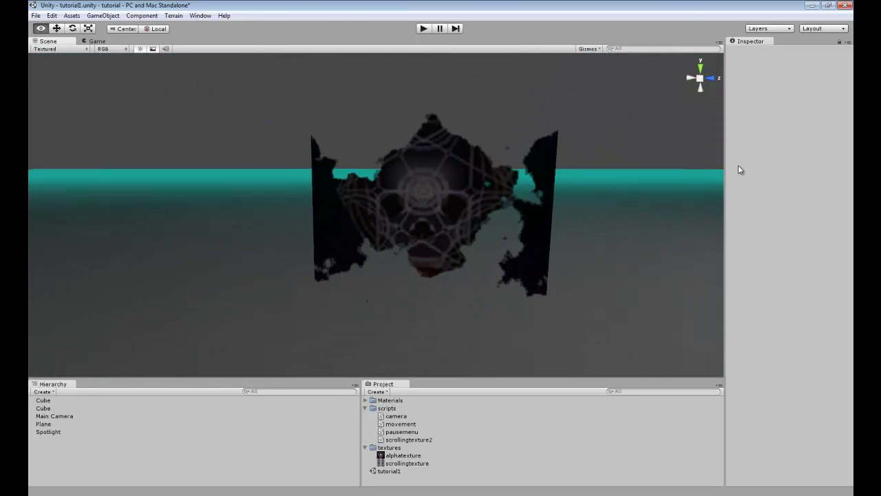
{"action": "left_click", "coordinate": [503, 201]}
{"action": "left_click_drag", "start_coordinate": [503, 200], "coordinate": [549, 220], "text": "alt"}
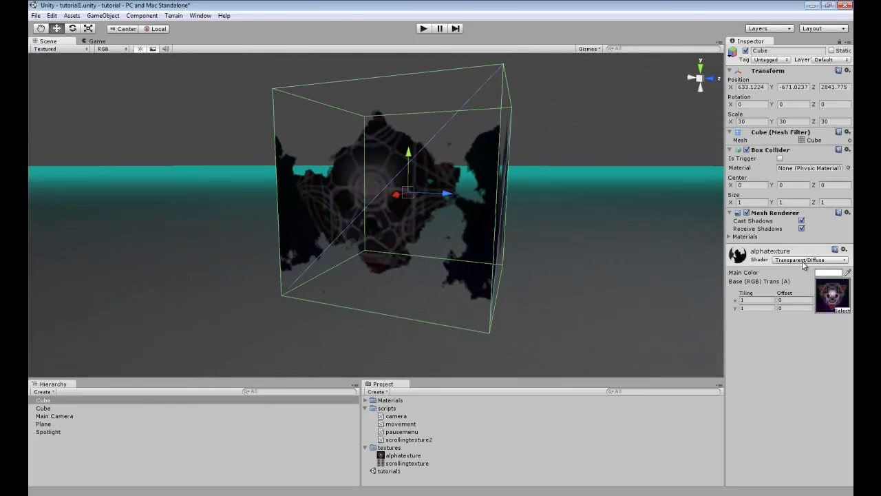
{"action": "left_click", "coordinate": [803, 262]}
{"action": "mouse_move", "coordinate": [798, 447]}
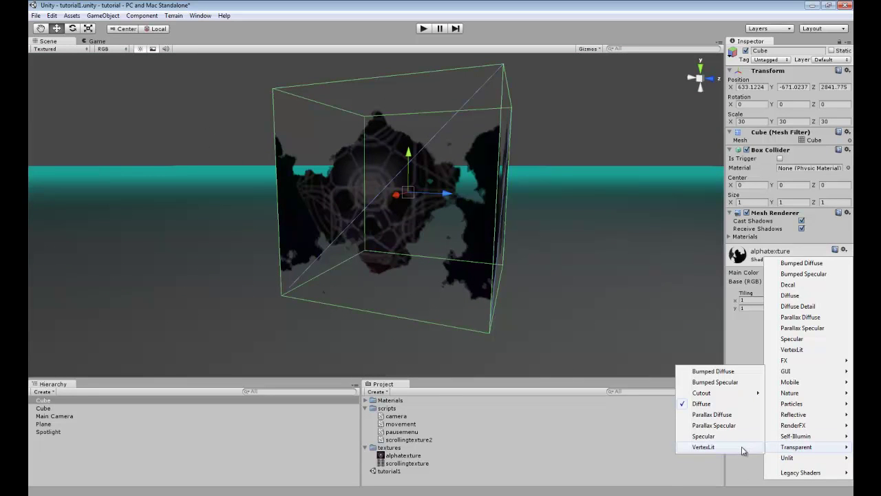
{"action": "left_click", "coordinate": [731, 372]}
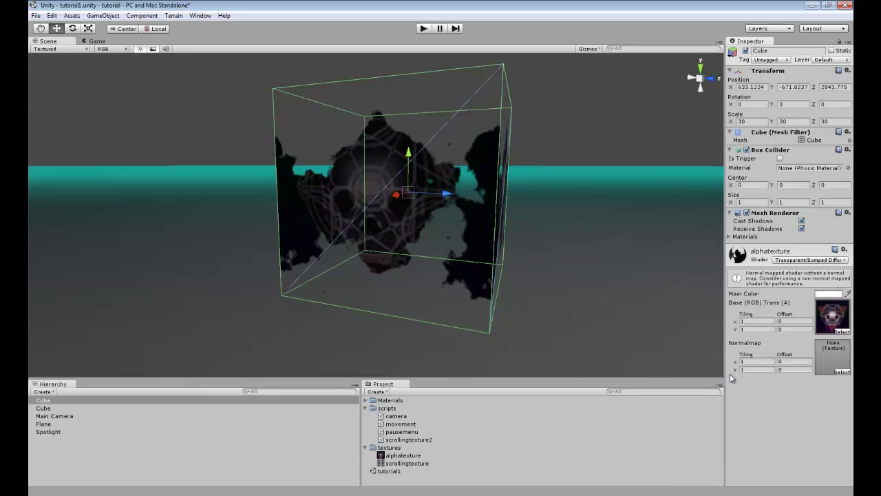
- Switch the cube material's shader to Transparent/Cutout/Diffuse and set the alpha cutoff slightly below the middle of its range
{"action": "left_click", "coordinate": [827, 261]}
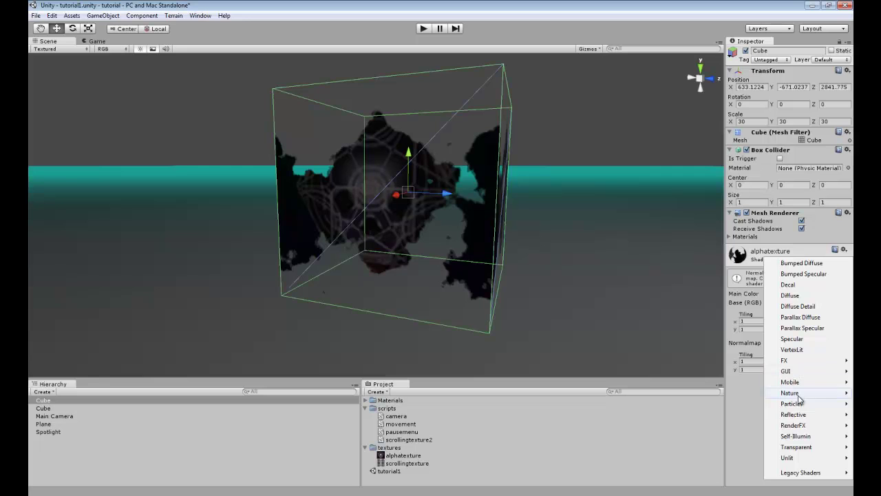
{"action": "mouse_move", "coordinate": [805, 438]}
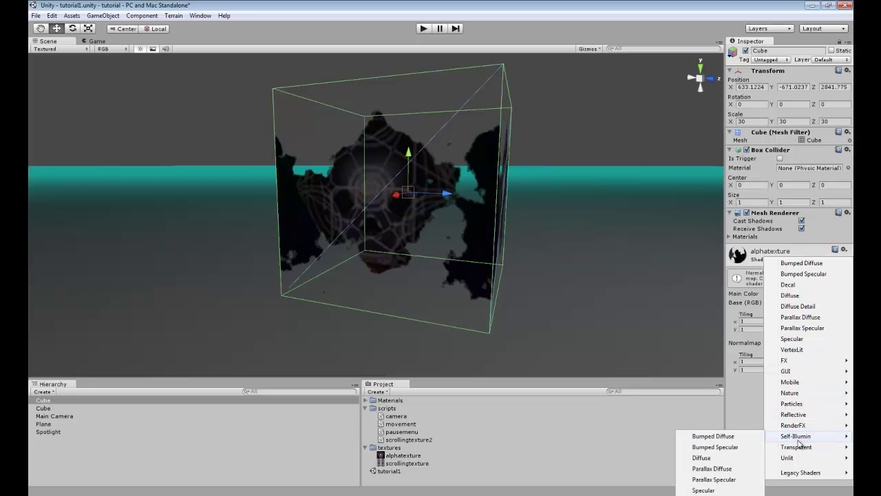
{"action": "mouse_move", "coordinate": [803, 472]}
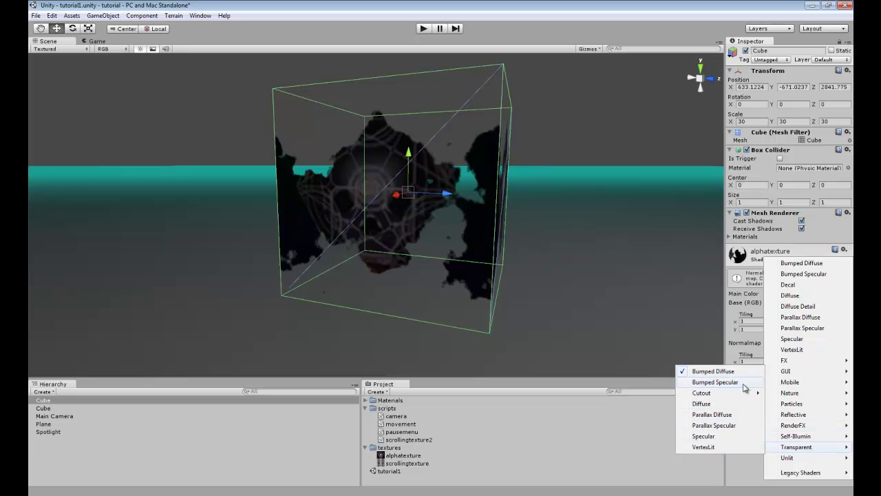
{"action": "left_click", "coordinate": [789, 414]}
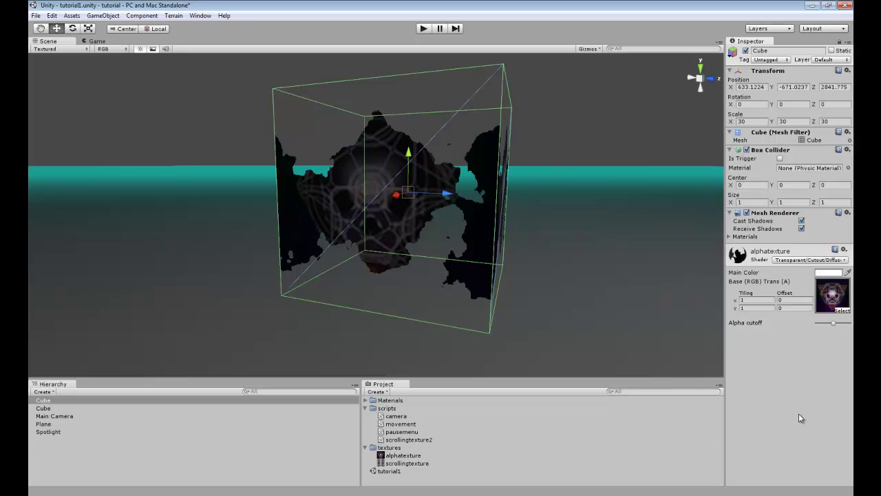
{"action": "mouse_move", "coordinate": [835, 321]}
{"action": "left_mouse_down"}
{"action": "mouse_move", "coordinate": [810, 320]}
{"action": "mouse_move", "coordinate": [831, 325]}
{"action": "left_mouse_up"}
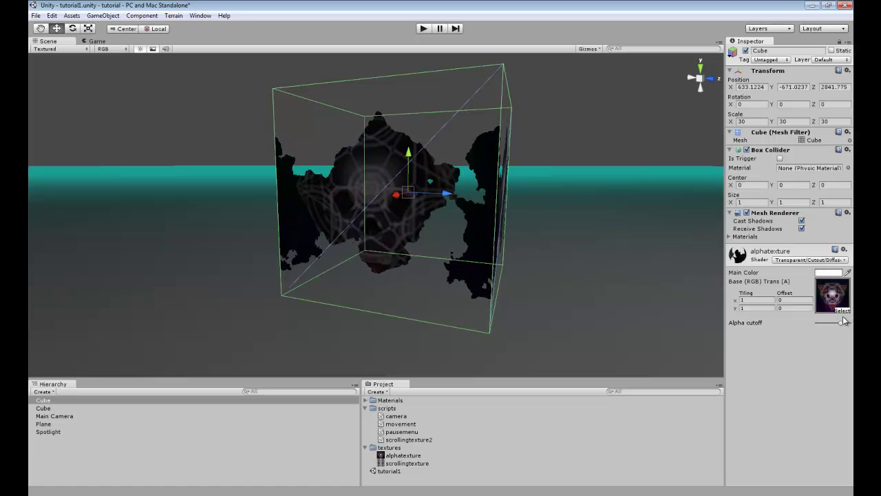
- Set the main color of the cube's alphatexture material to a bright, fully saturated green
{"action": "left_click", "coordinate": [826, 274]}
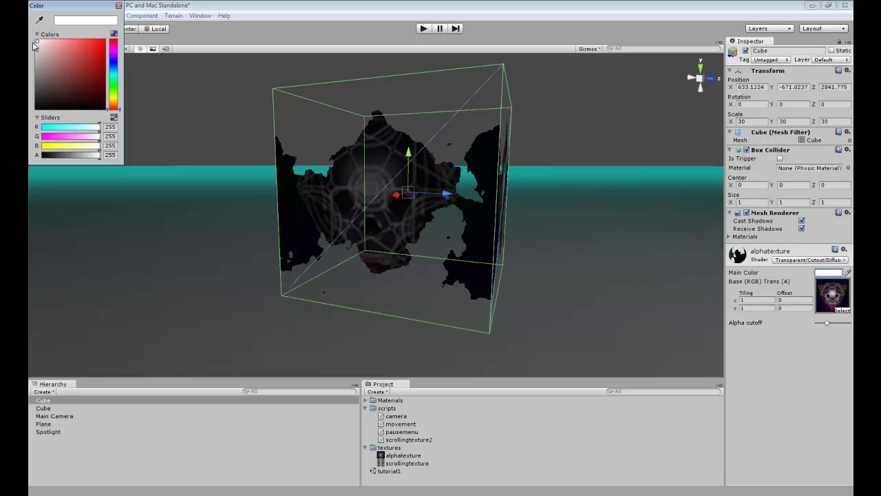
{"action": "left_click_drag", "start_coordinate": [35, 45], "coordinate": [128, 27]}
{"action": "left_click_drag", "start_coordinate": [112, 69], "coordinate": [117, 88]}
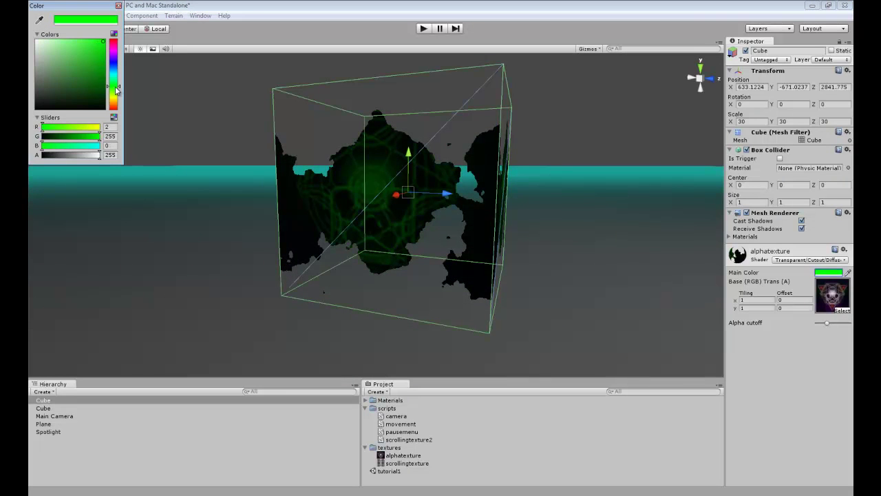
{"action": "left_click", "coordinate": [118, 6]}
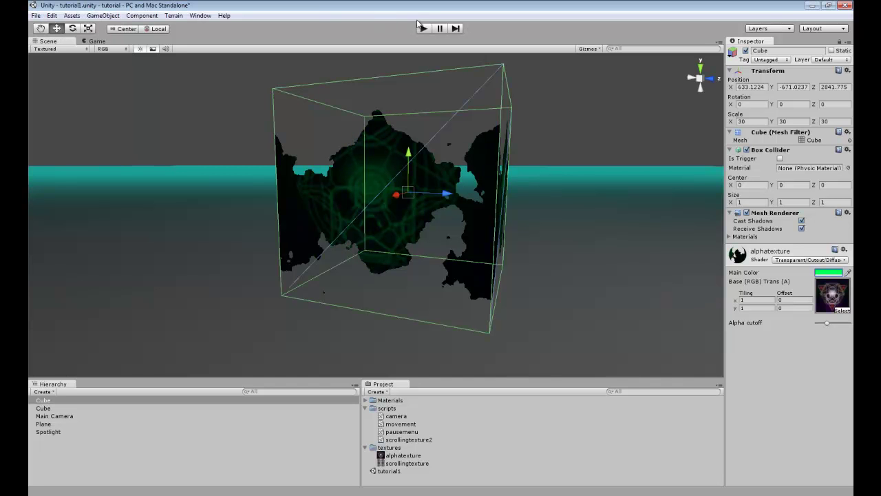